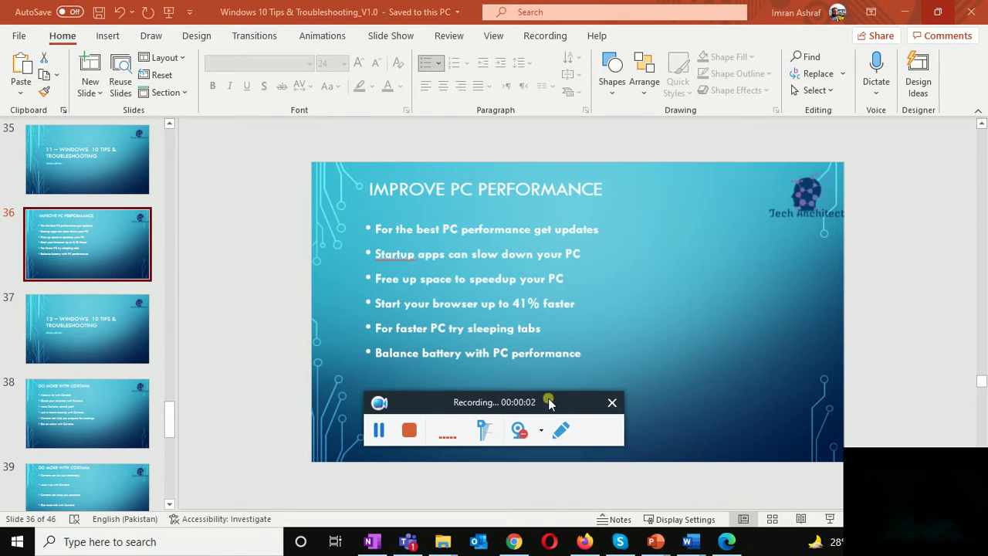
Step: View section slide 35, then return to slide 36, 'Improve PC Performance'
drag(549, 402, 735, 452)
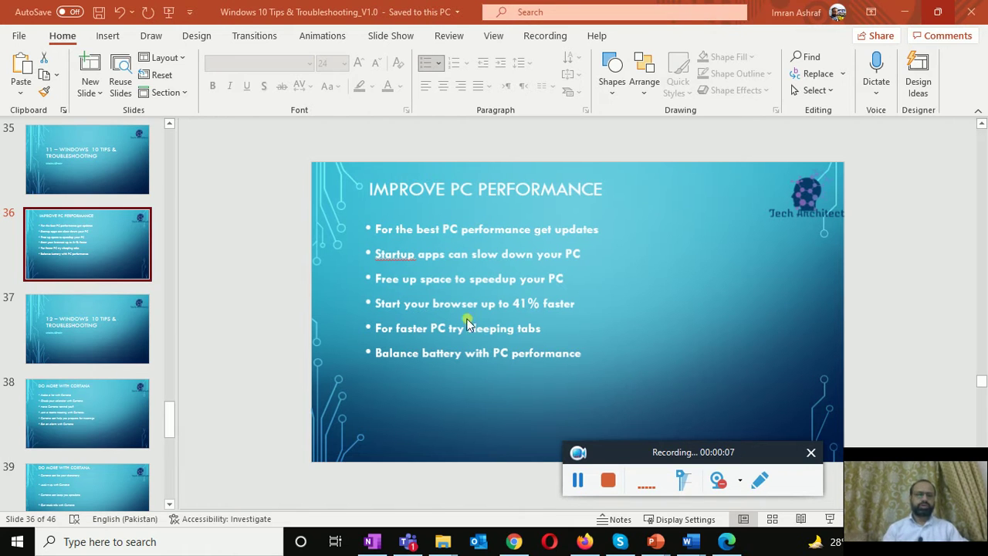
click(92, 165)
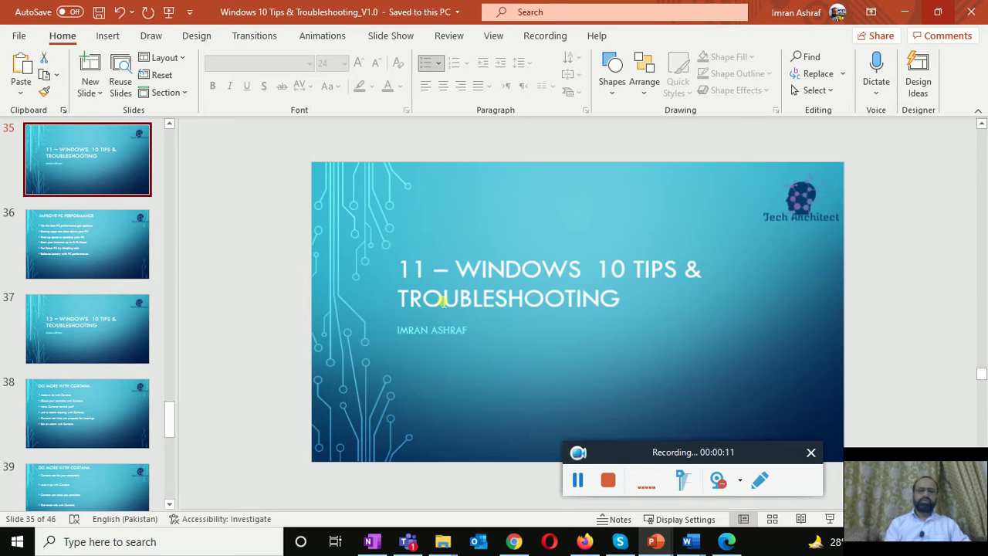
click(96, 243)
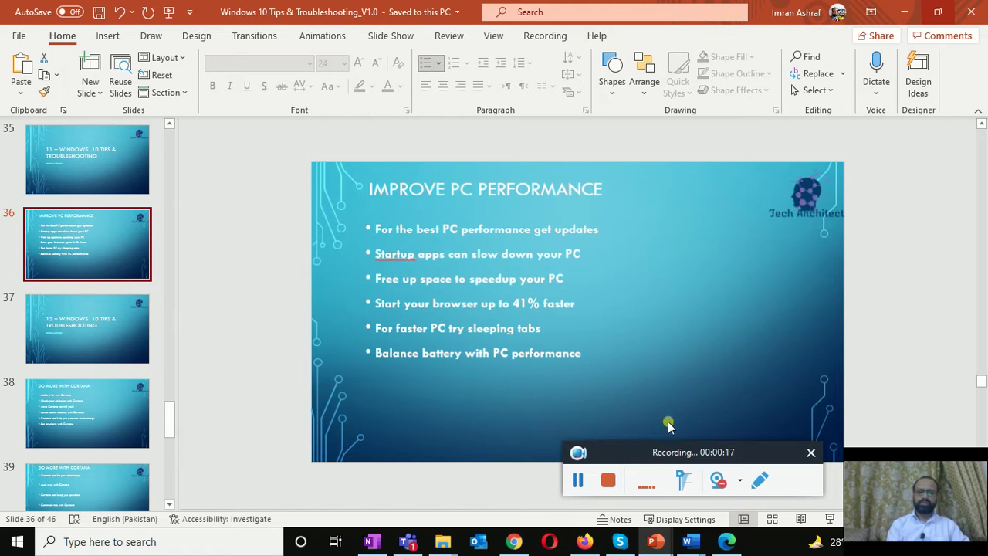
drag(673, 453, 687, 461)
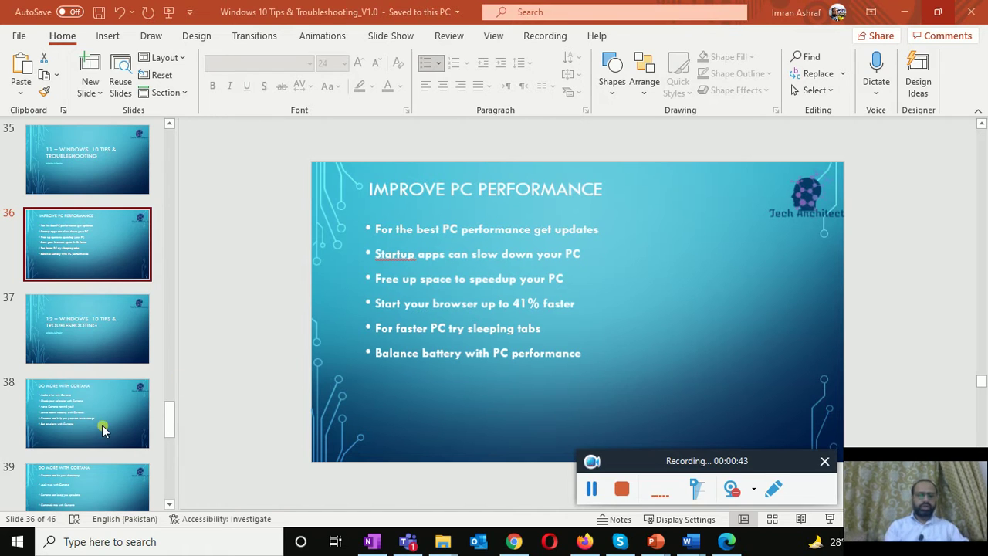
Step: Open Windows Settings at Update & Security > Windows Update
click(16, 543)
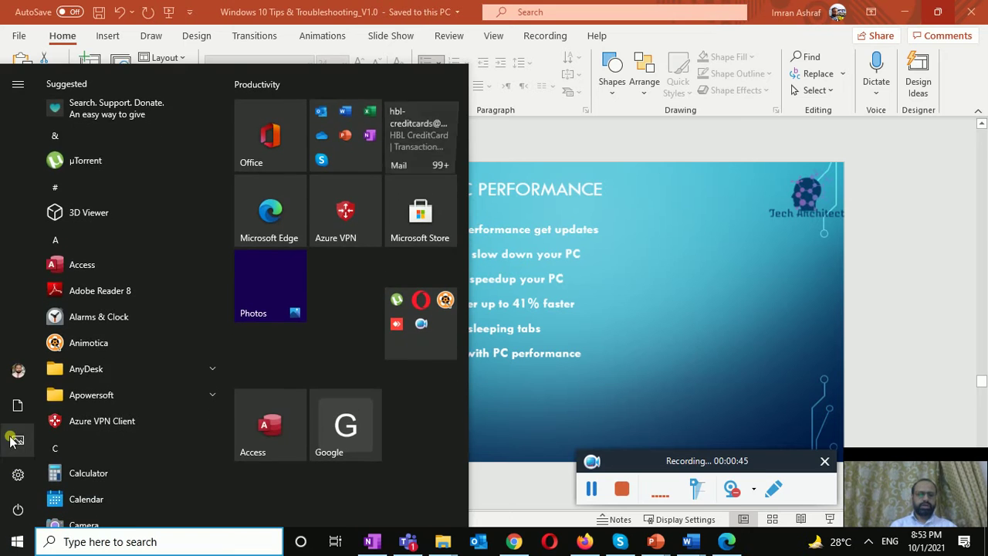
click(12, 478)
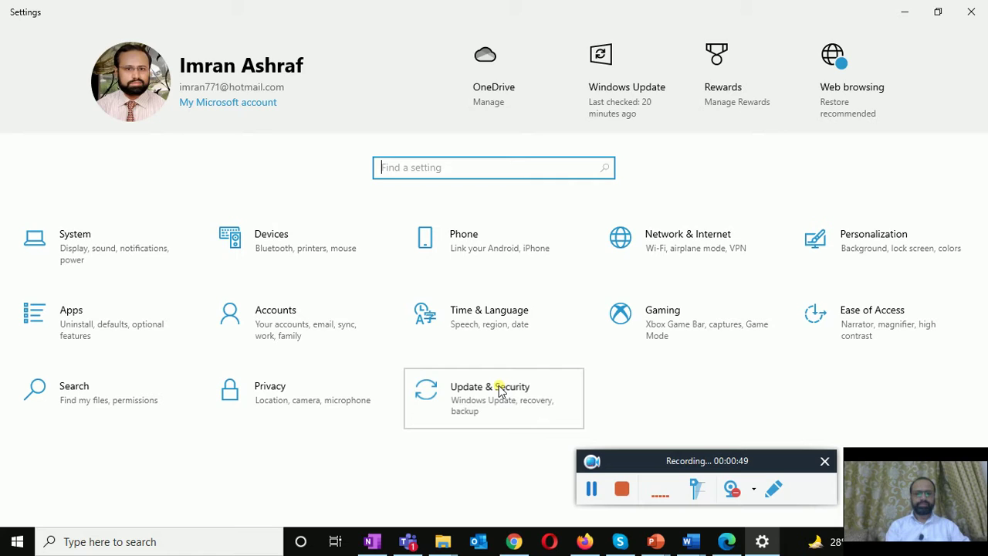
click(499, 390)
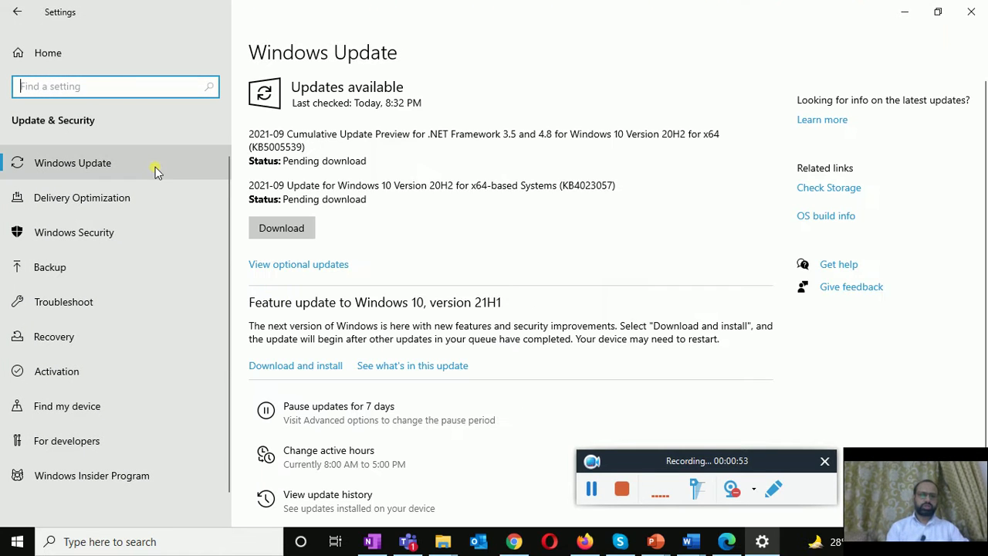
click(135, 169)
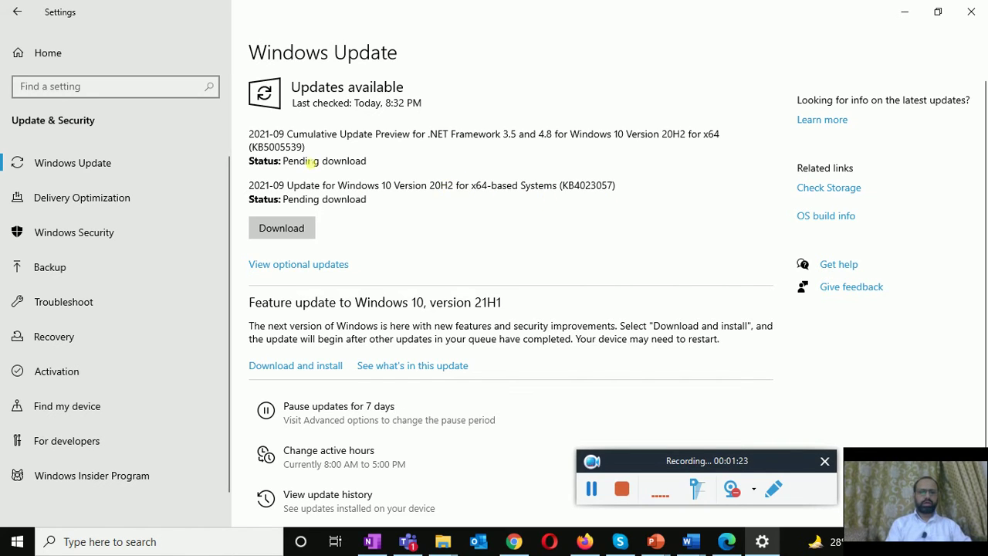
Step: Start downloading the two pending updates, then minimize Settings back to PowerPoint
click(312, 226)
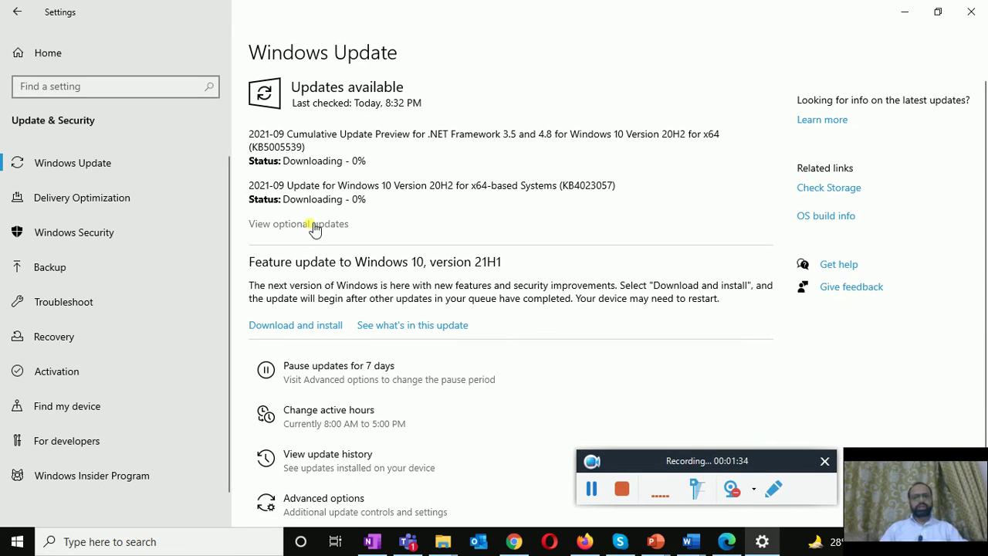
click(22, 7)
click(900, 8)
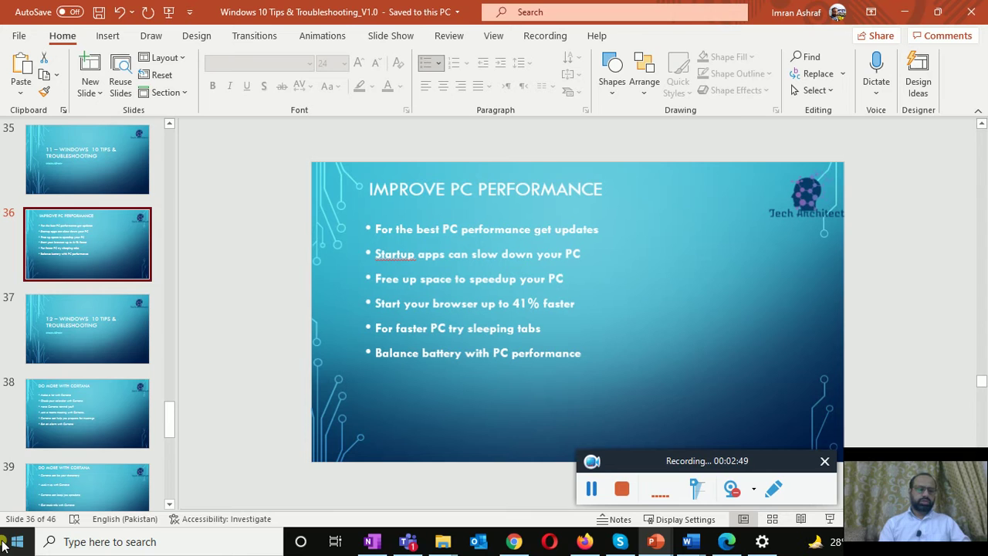
Step: Bring up Apps > Startup in Settings and scroll through the startup apps list
click(763, 543)
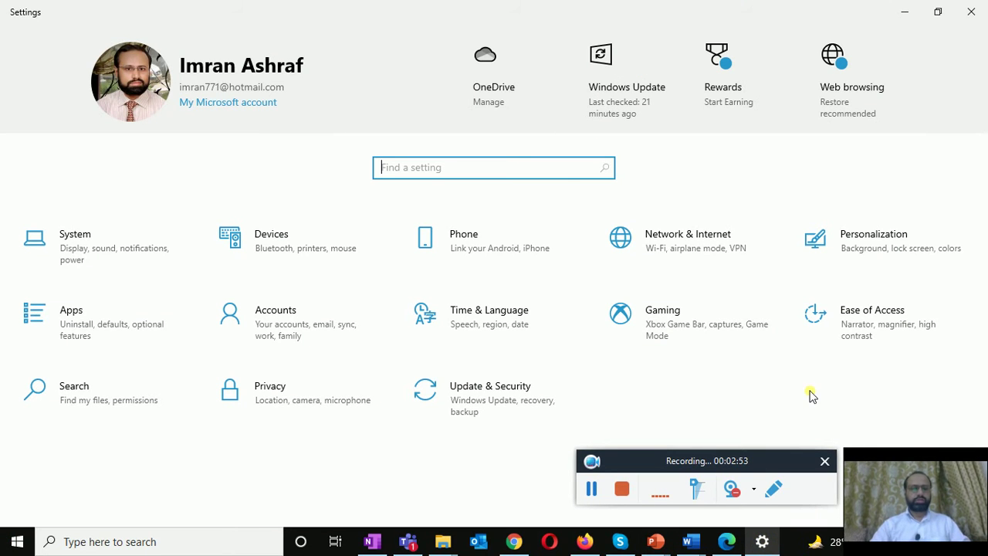
click(71, 325)
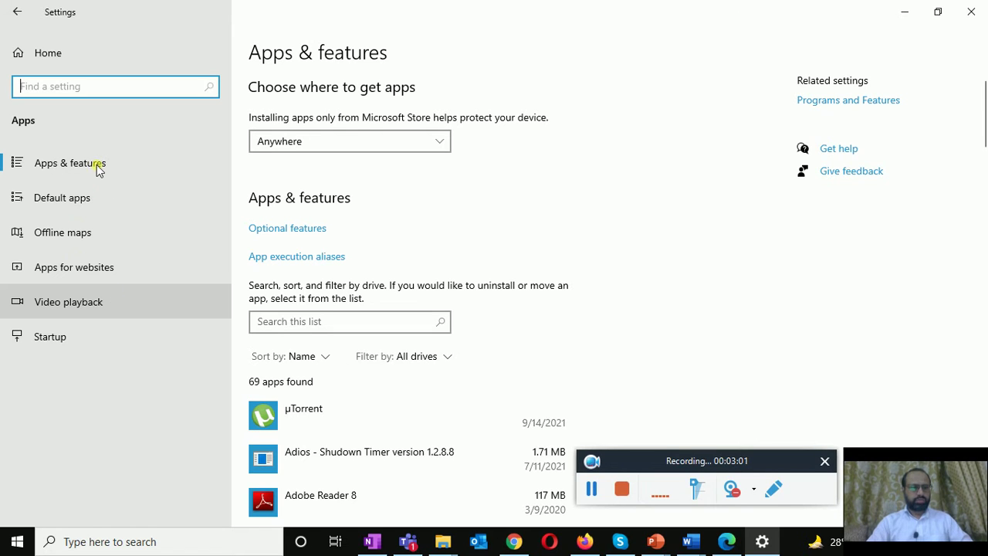
click(69, 337)
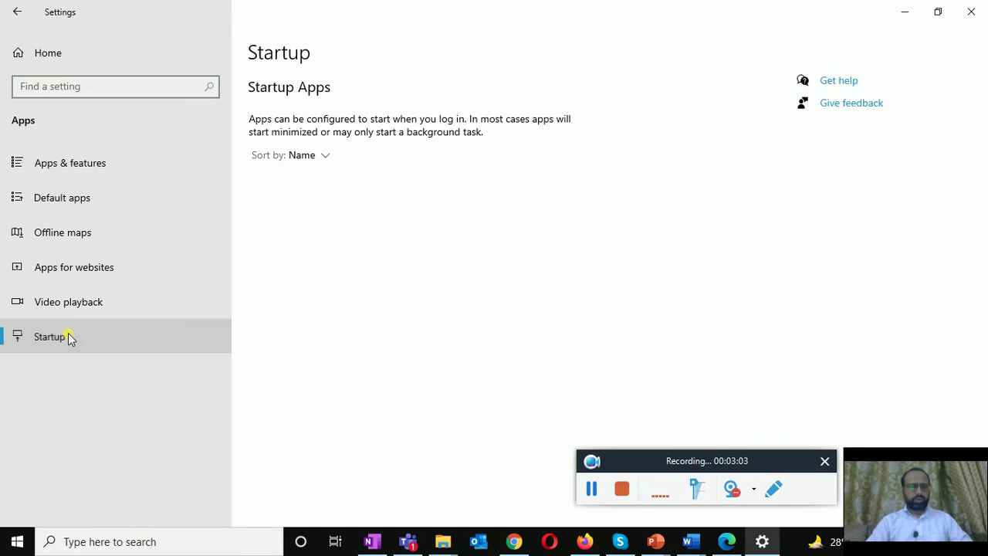
drag(709, 461, 708, 472)
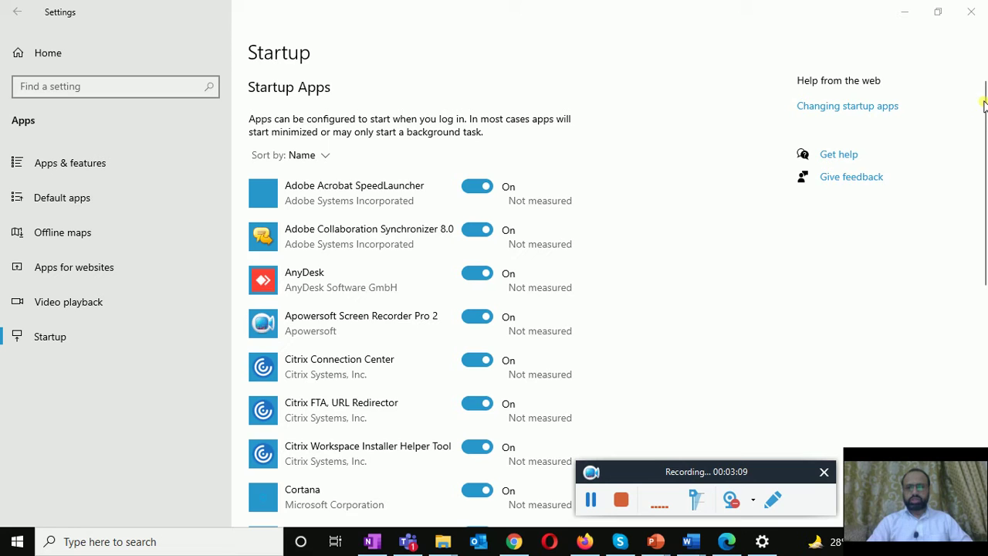
scroll(984, 116, down, 1)
drag(984, 116, 983, 338)
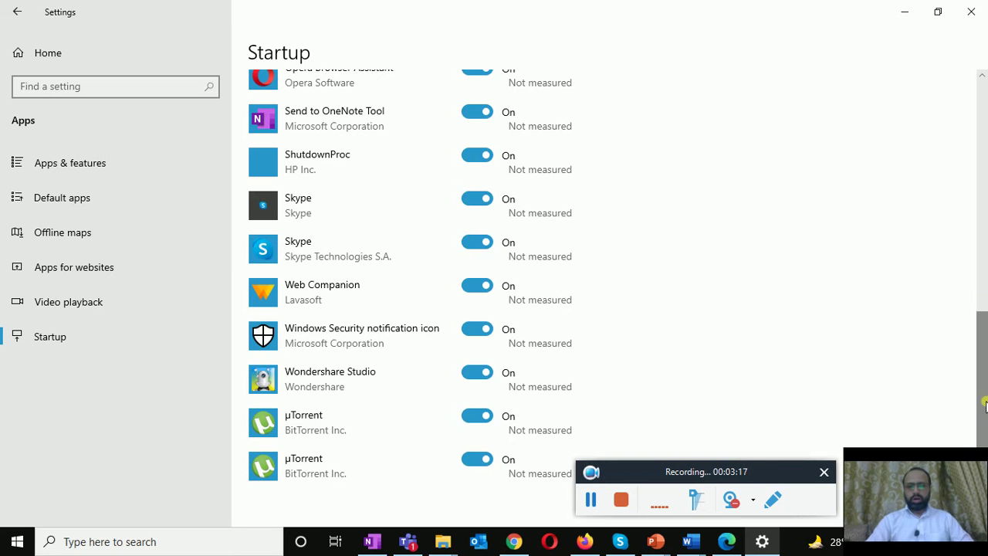
drag(984, 351, 985, 120)
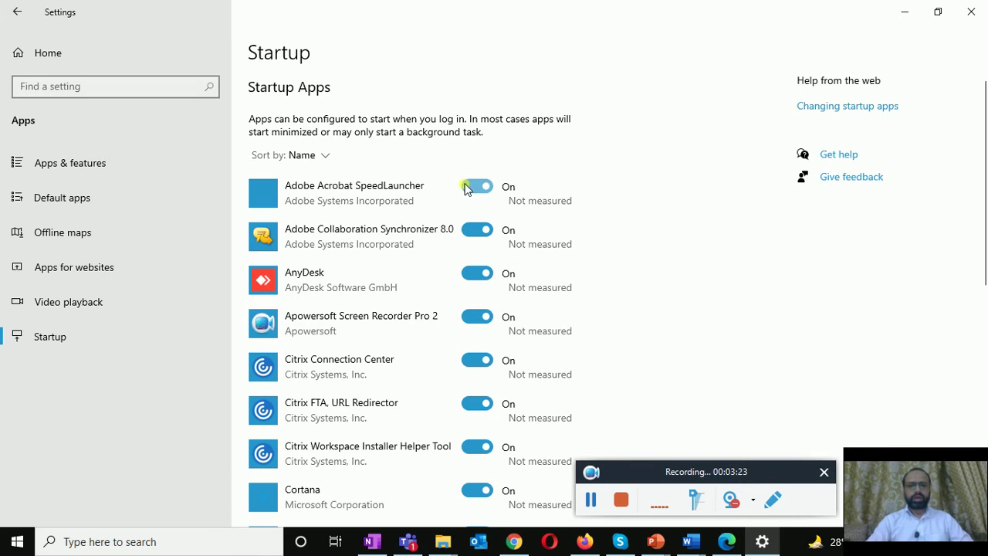
Step: Turn Adobe Acrobat SpeedLauncher off and back on, then return to Settings home
click(464, 188)
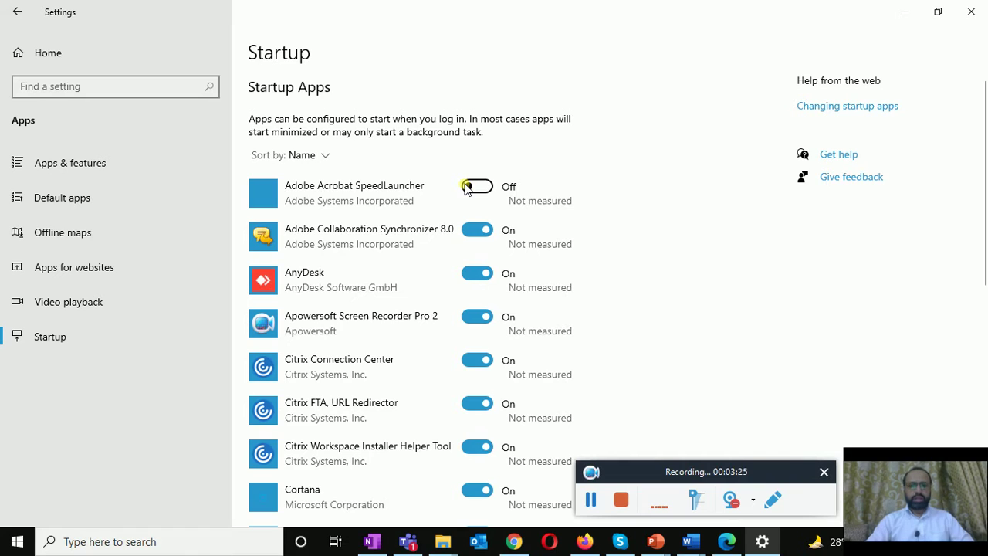
click(487, 190)
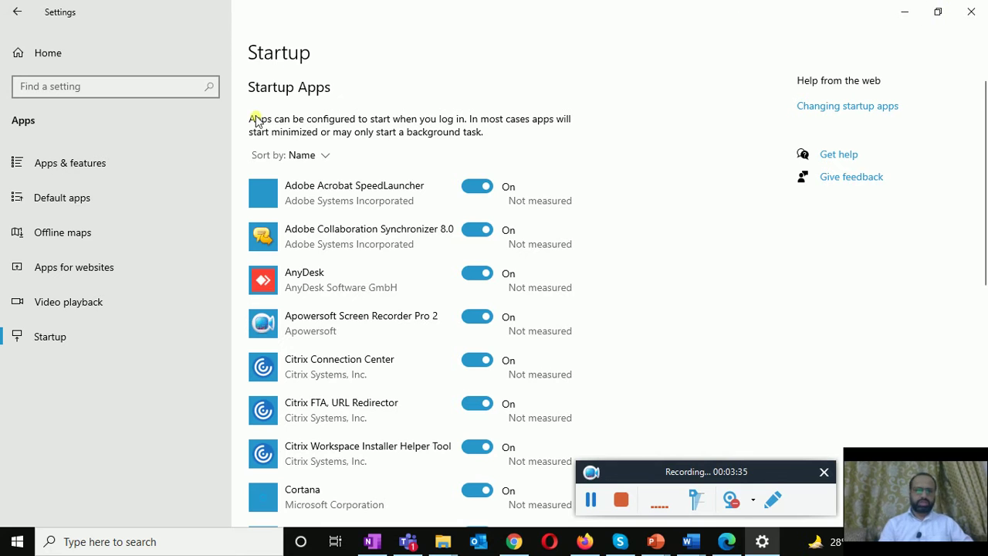
click(17, 12)
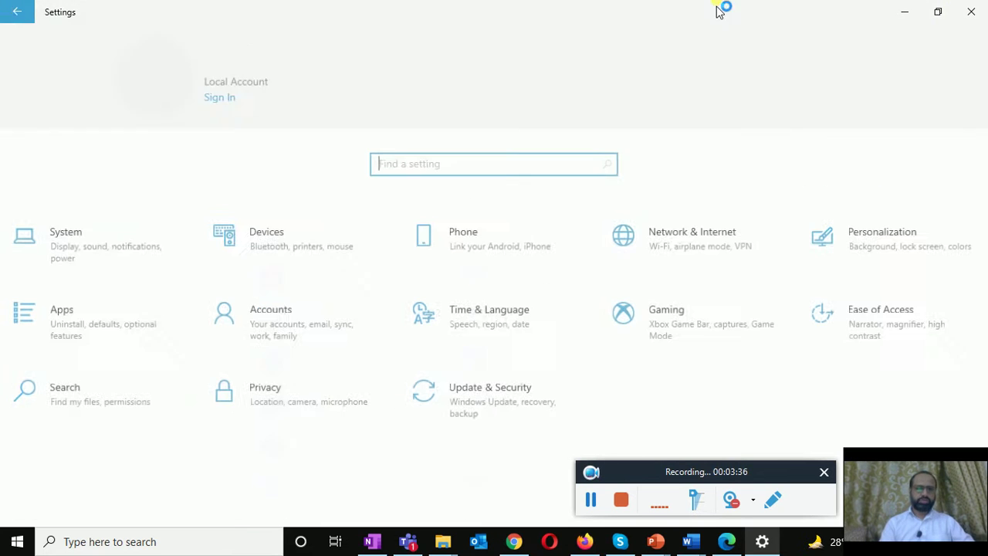
Step: Minimize Settings so slide 36, 'Improve PC Performance', shows again
click(905, 12)
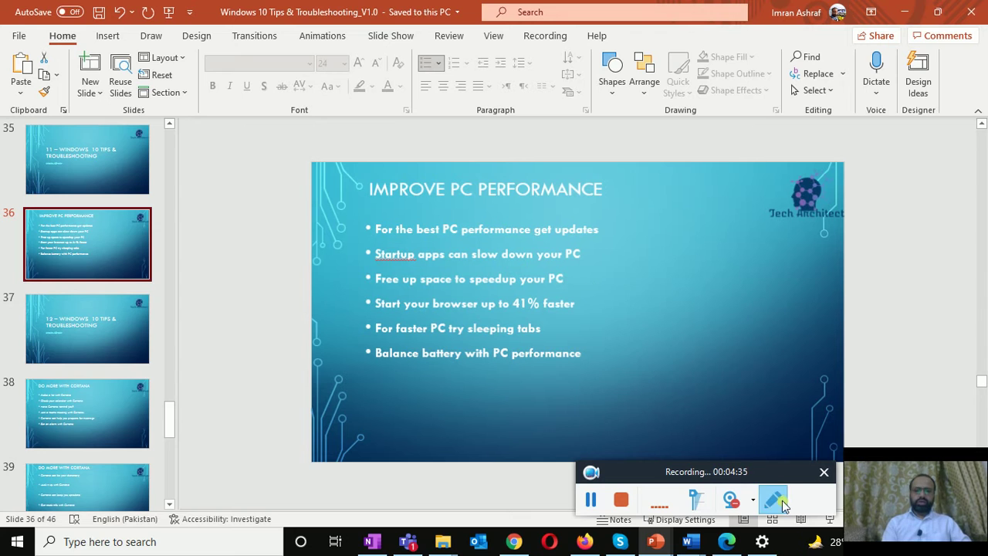
Step: Open System > Storage showing Storage Sense on and 45.1 GB free on C:
click(763, 545)
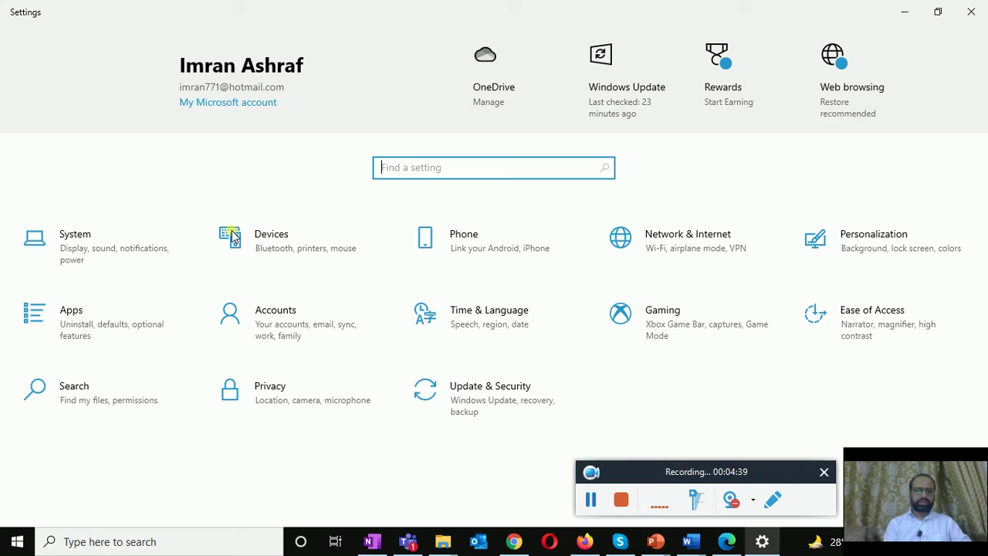
click(74, 269)
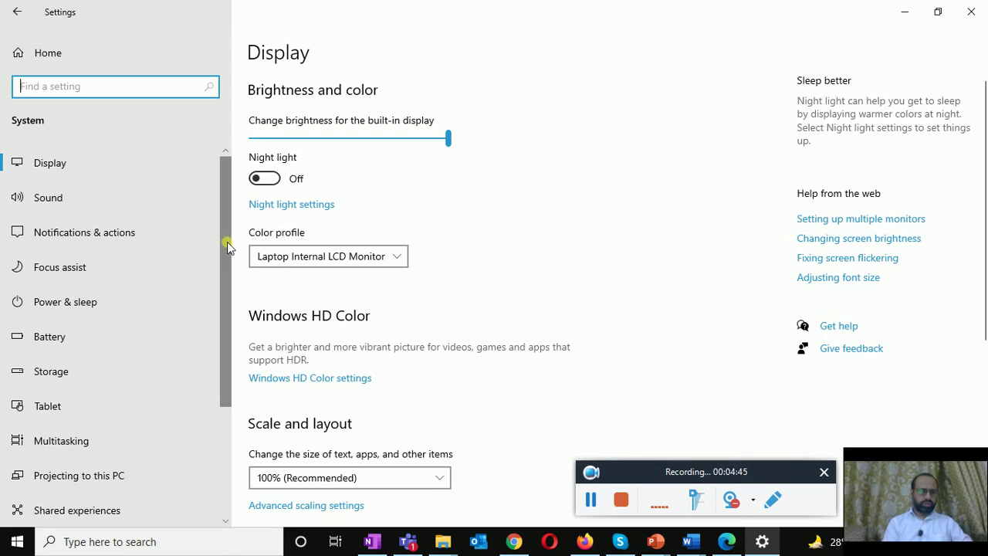
drag(228, 247, 221, 337)
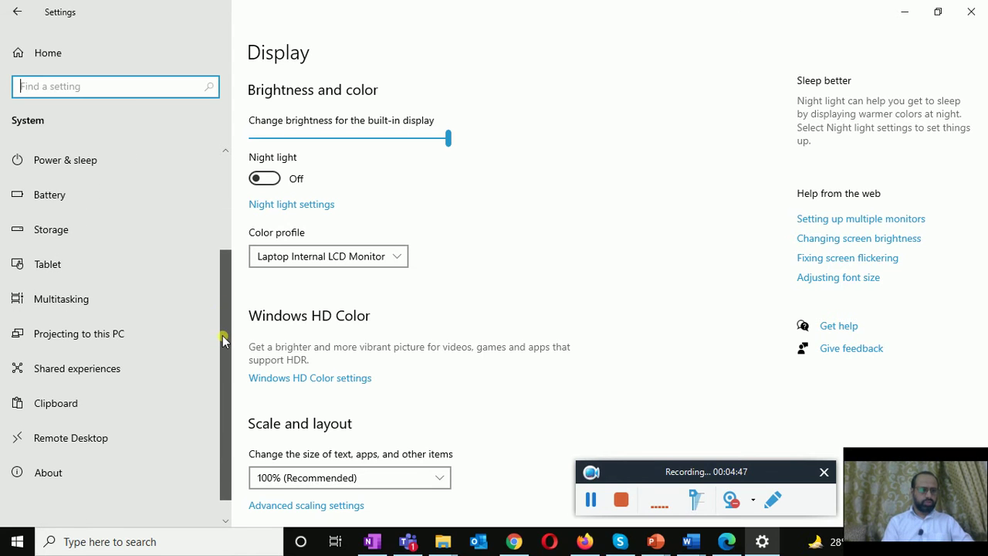
click(44, 239)
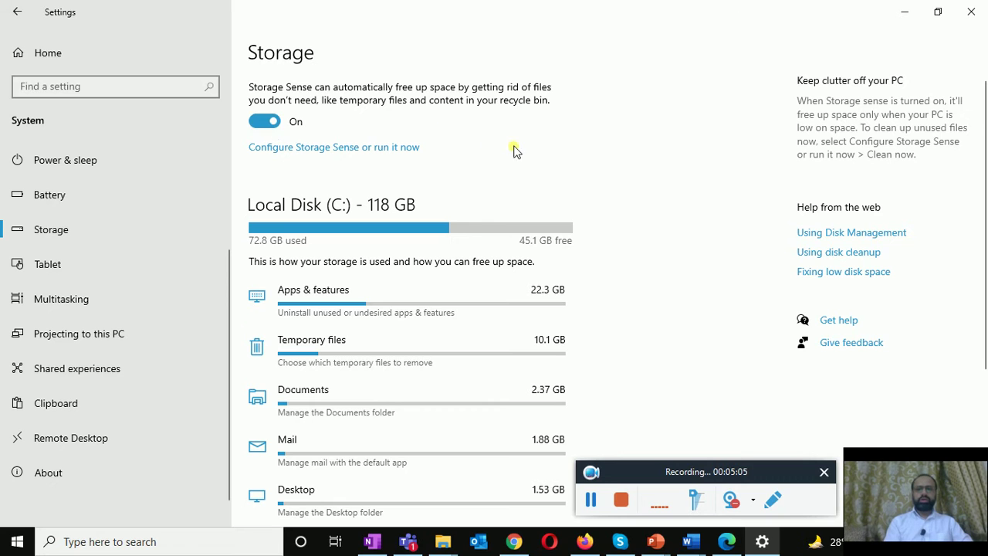
drag(985, 114, 986, 190)
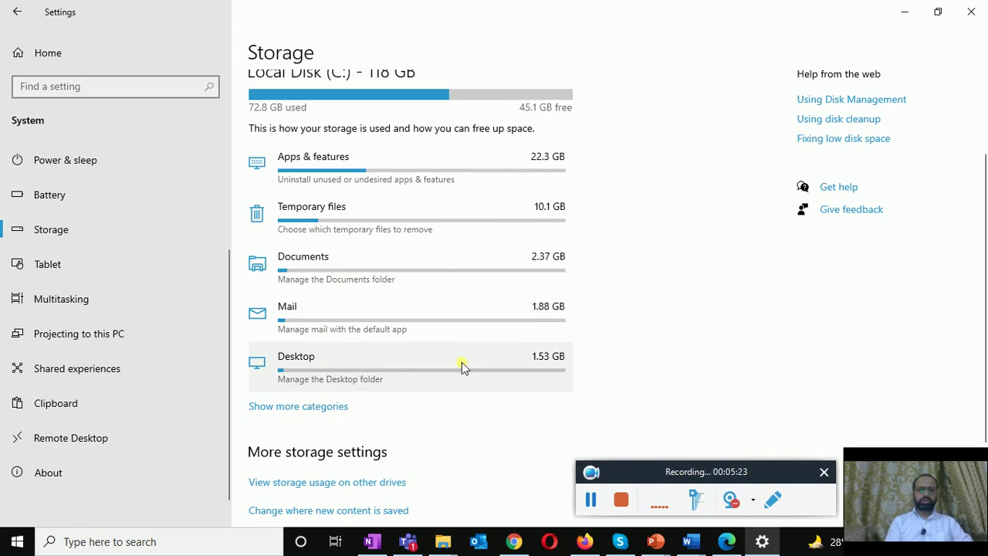
scroll(986, 216, up, 3)
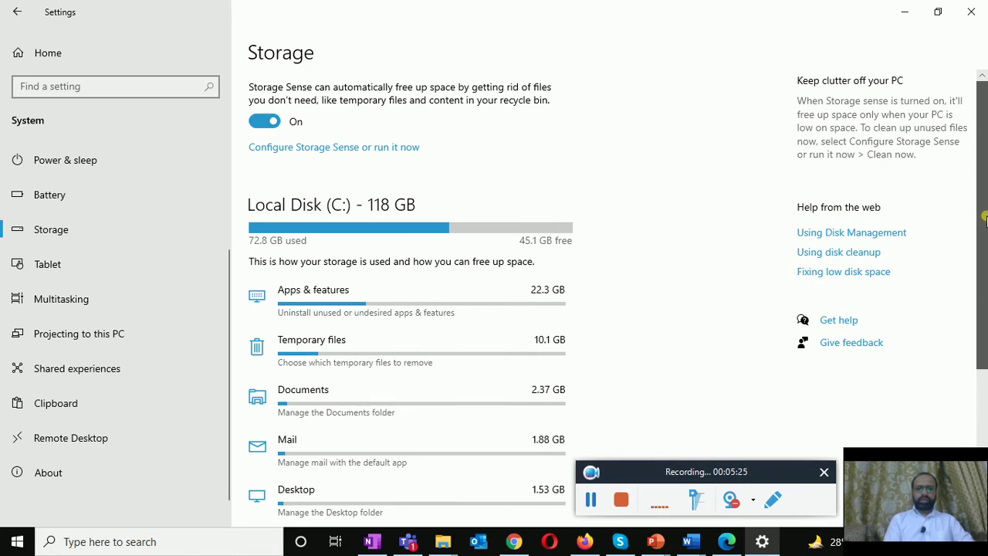
scroll(985, 216, down, 1)
scroll(981, 227, up, 1)
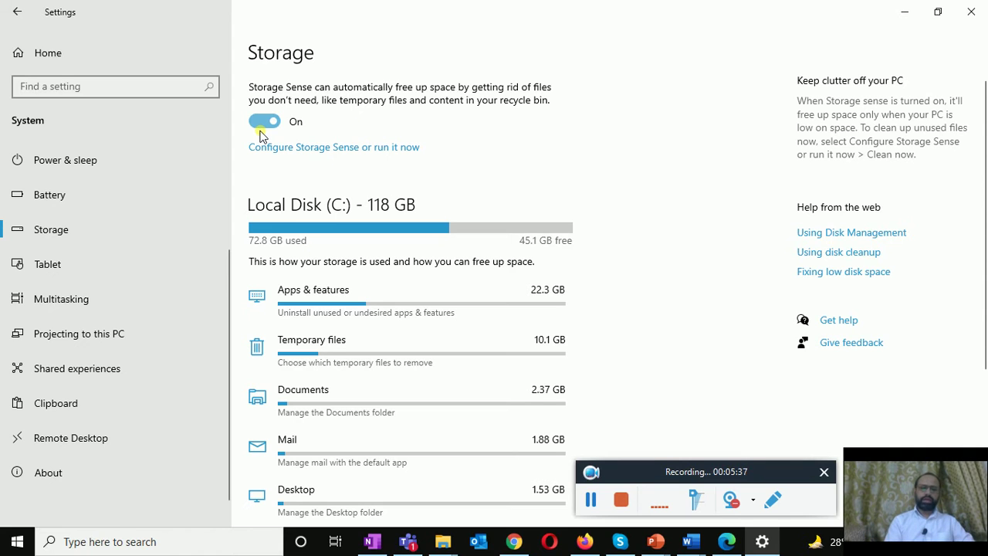
Step: Minimize Settings to reveal slide 36, then bring Edge's new tab to the front
click(17, 12)
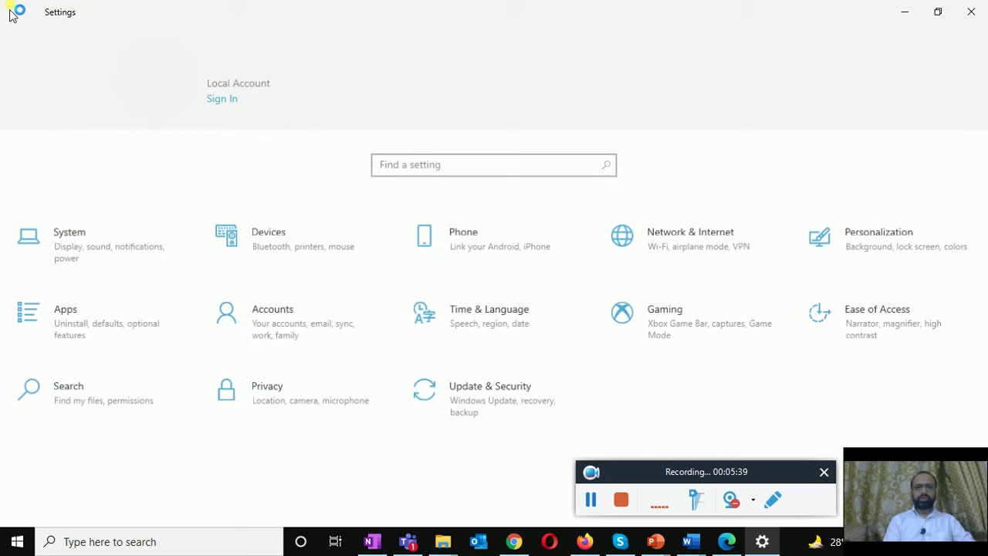
click(905, 10)
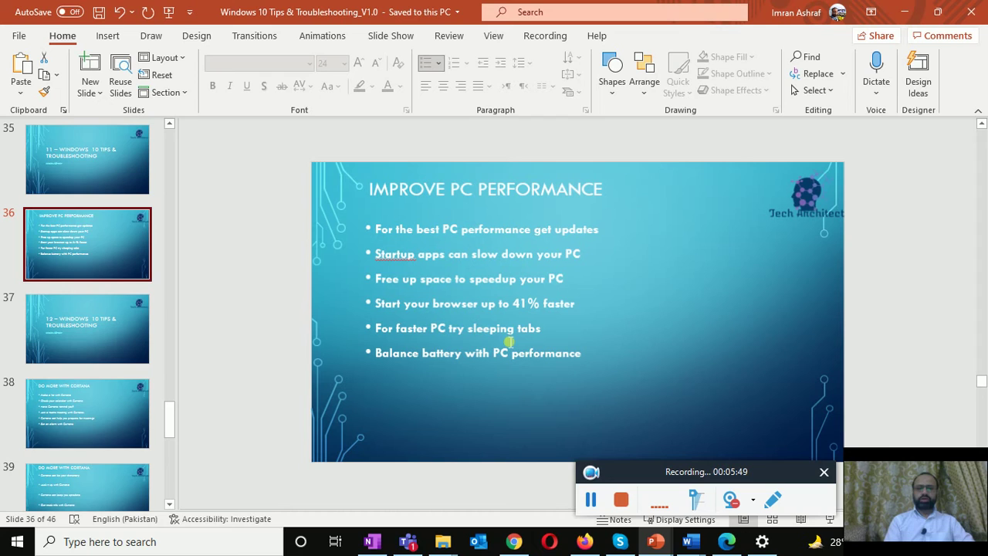
click(693, 394)
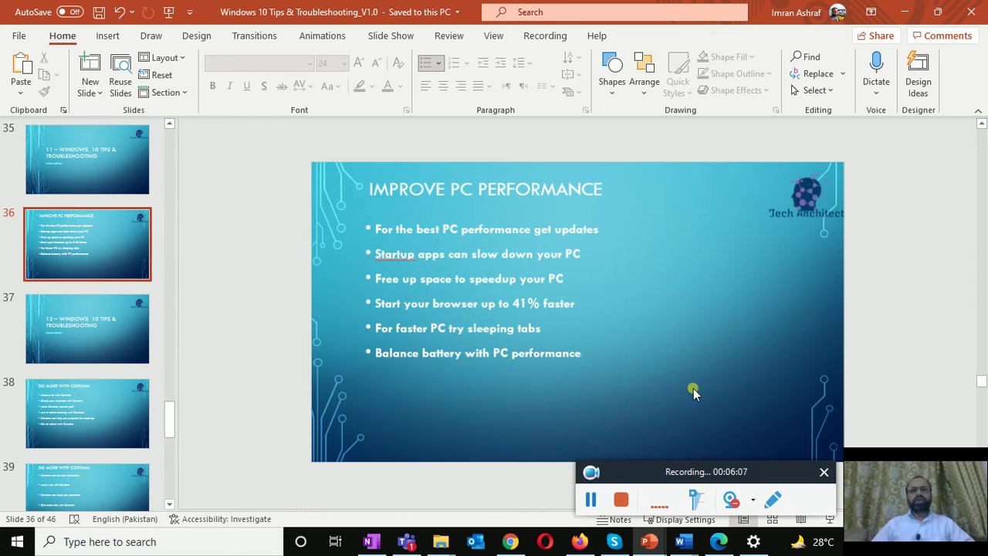
click(722, 543)
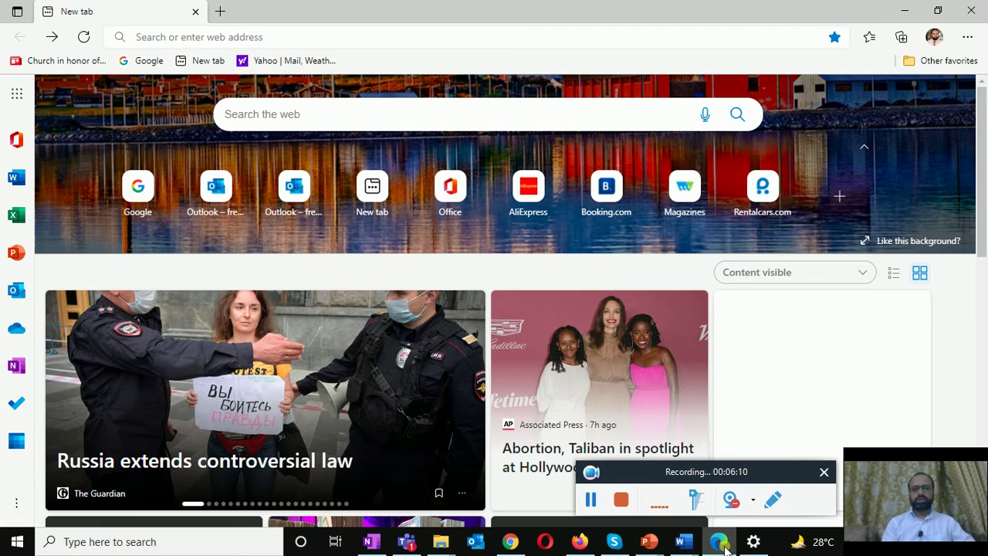
Step: Open Edge's System settings and toggle Startup boost on, then back off
click(968, 37)
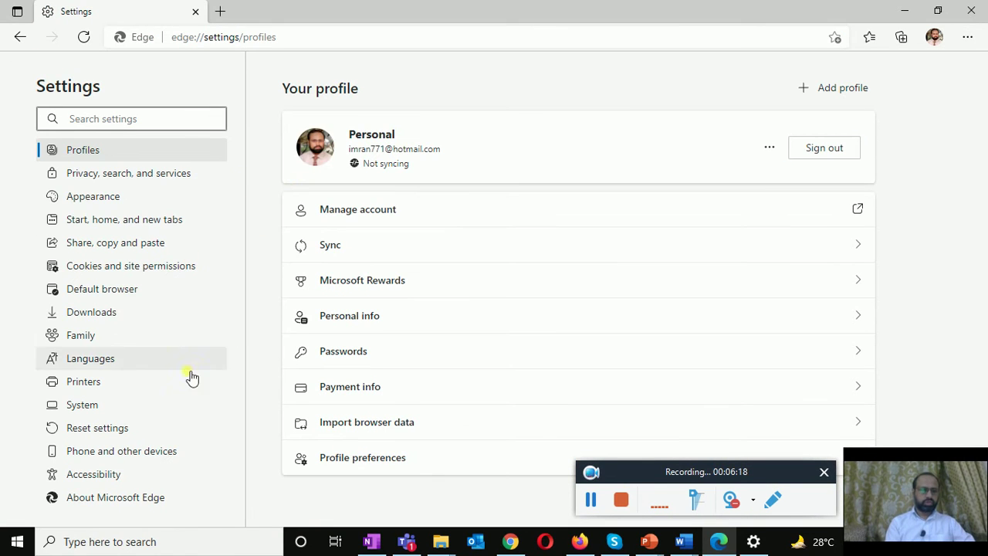
click(91, 409)
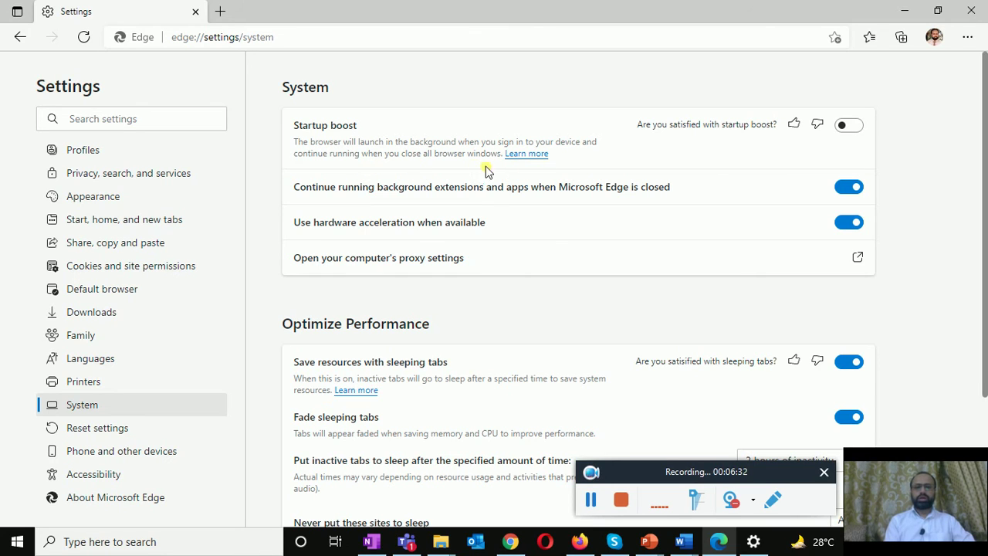
click(859, 131)
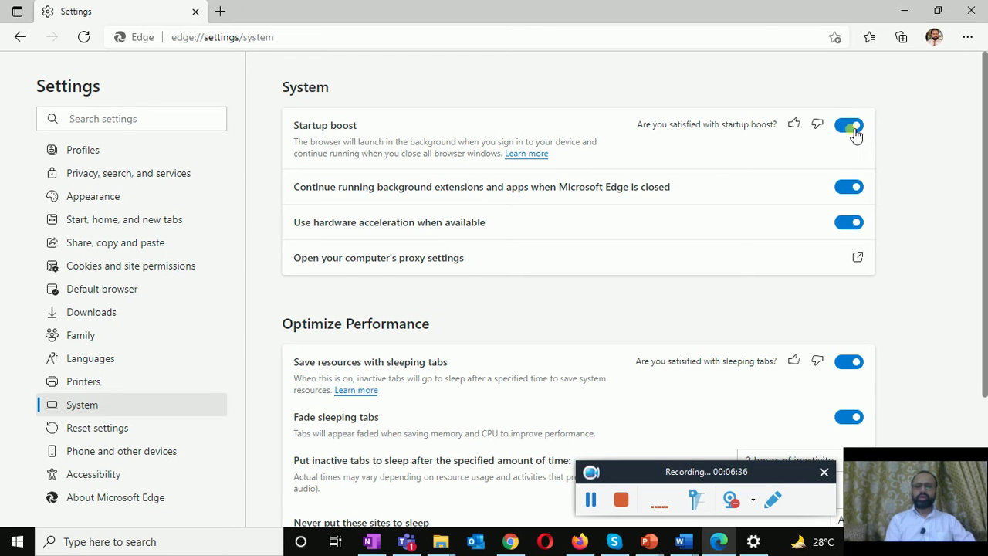
click(848, 130)
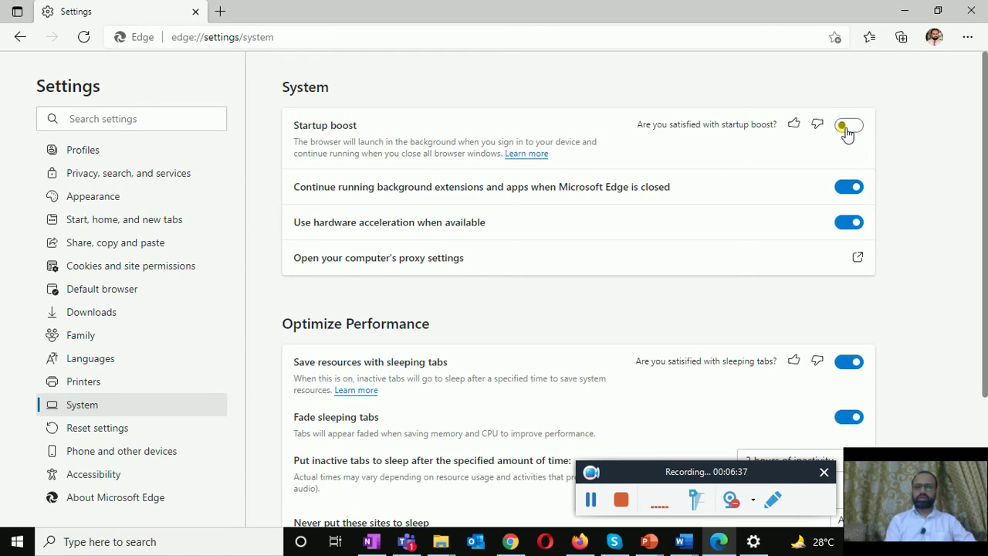
click(906, 9)
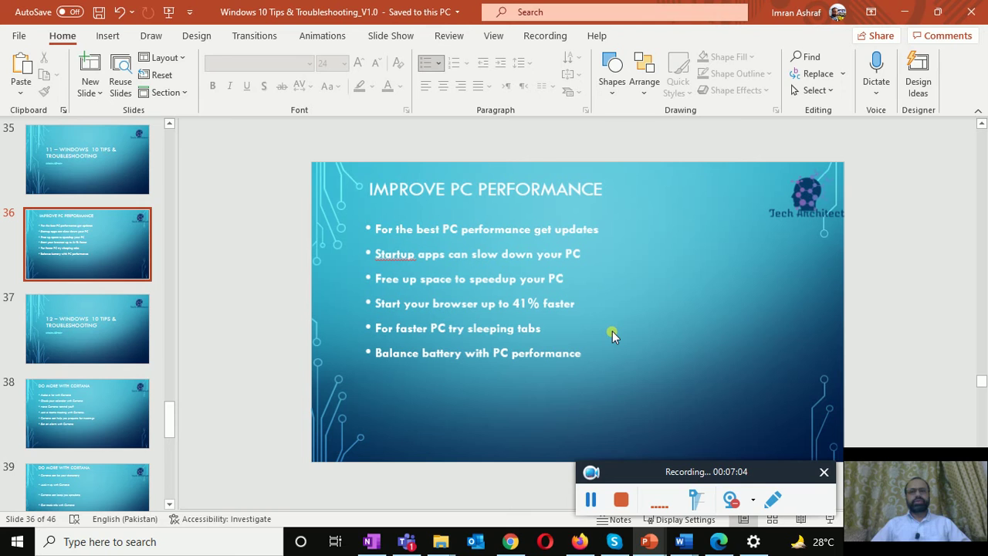
click(719, 542)
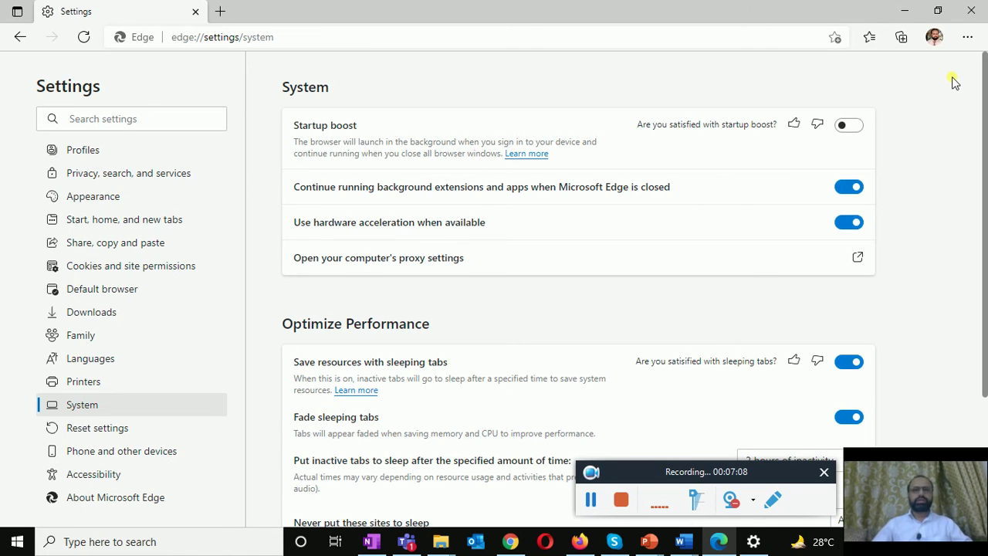
Step: Reopen Edge's System settings to review sleeping tabs, then go back to Profiles
click(18, 38)
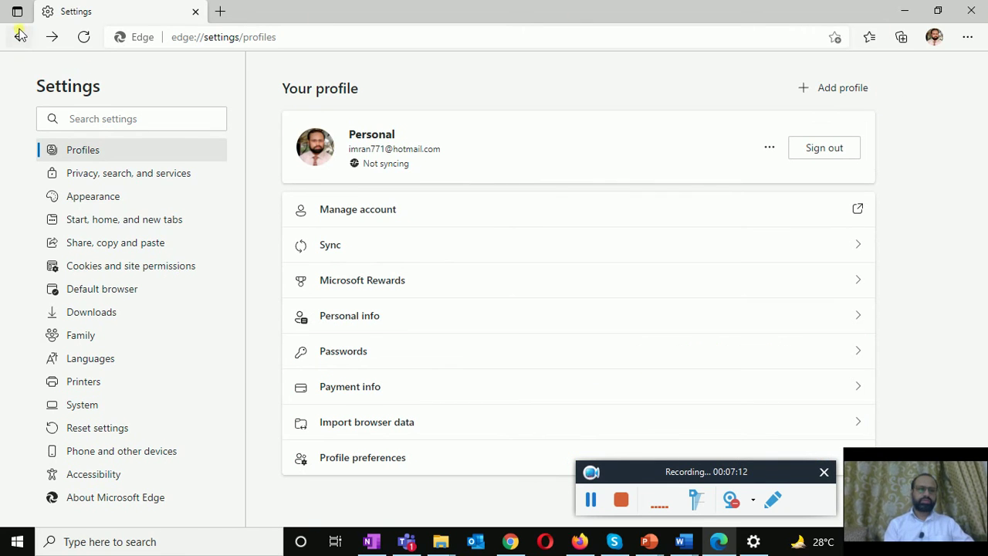
click(19, 38)
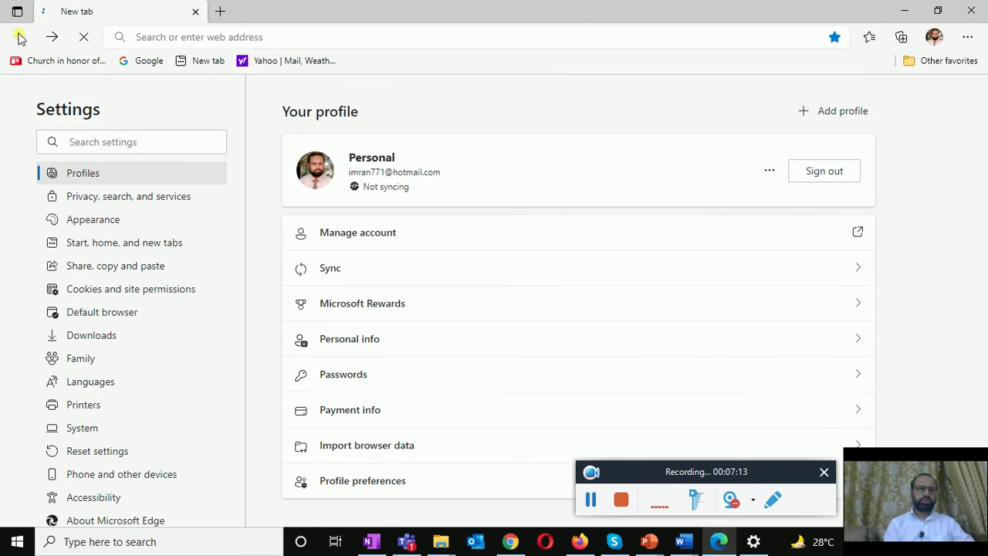
click(967, 37)
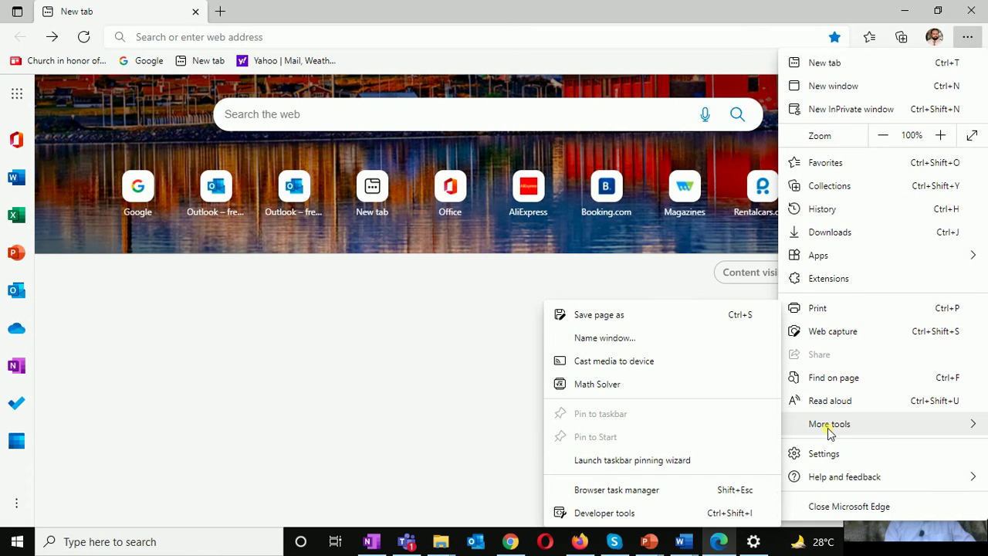
mouse_move(880, 423)
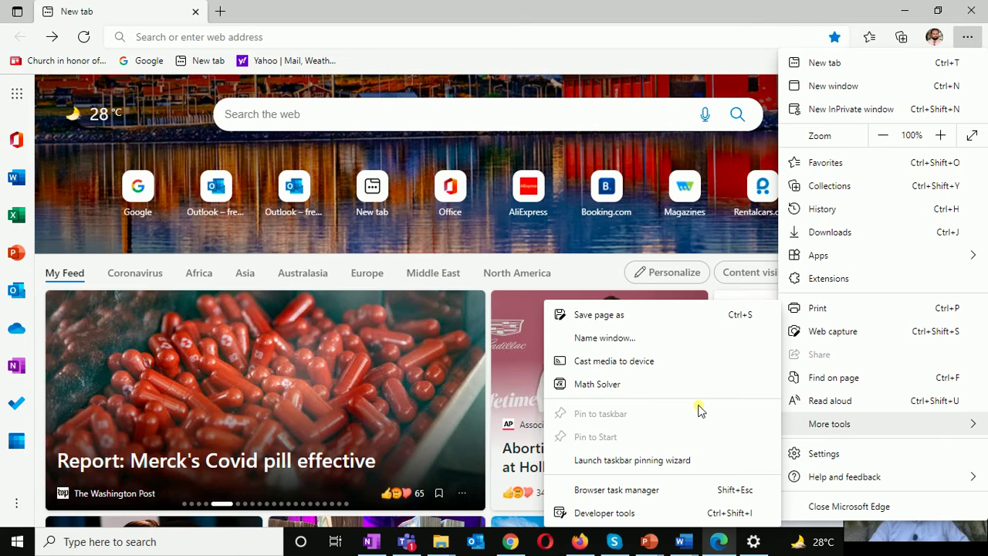
click(824, 454)
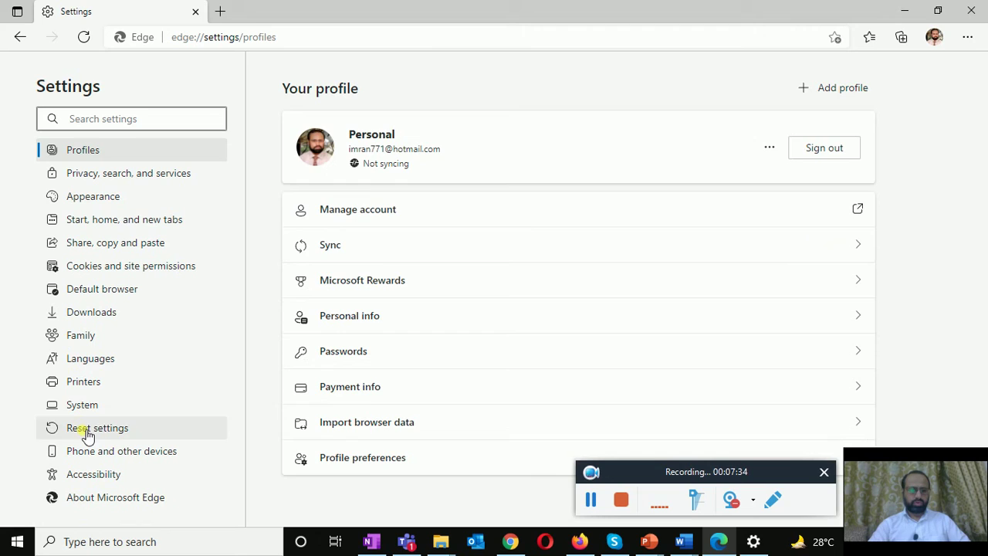
click(96, 407)
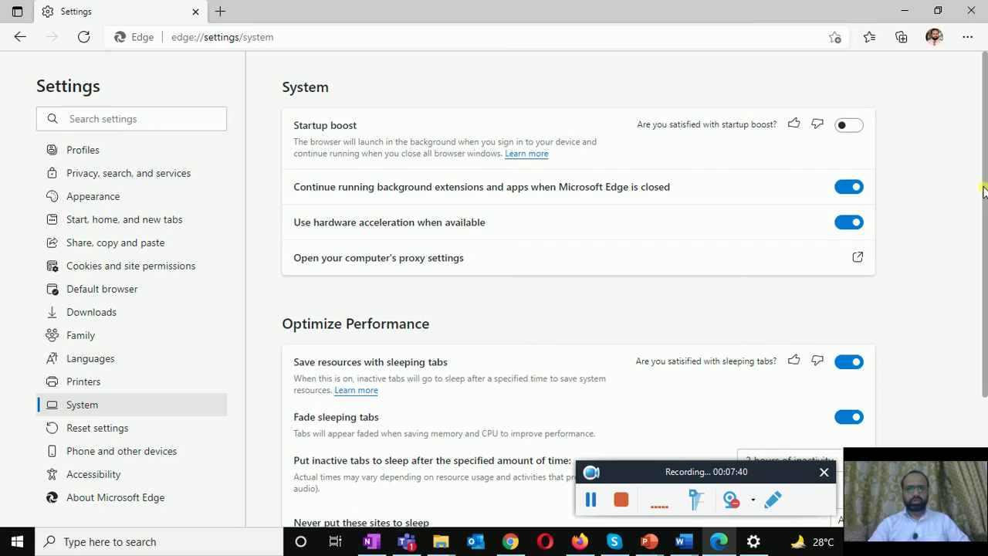
drag(985, 192, 985, 247)
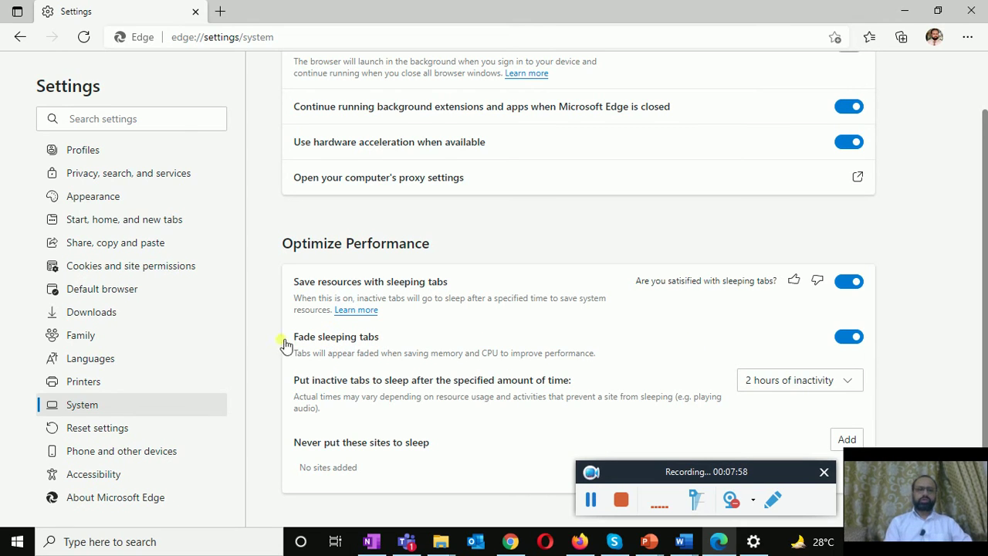
click(16, 40)
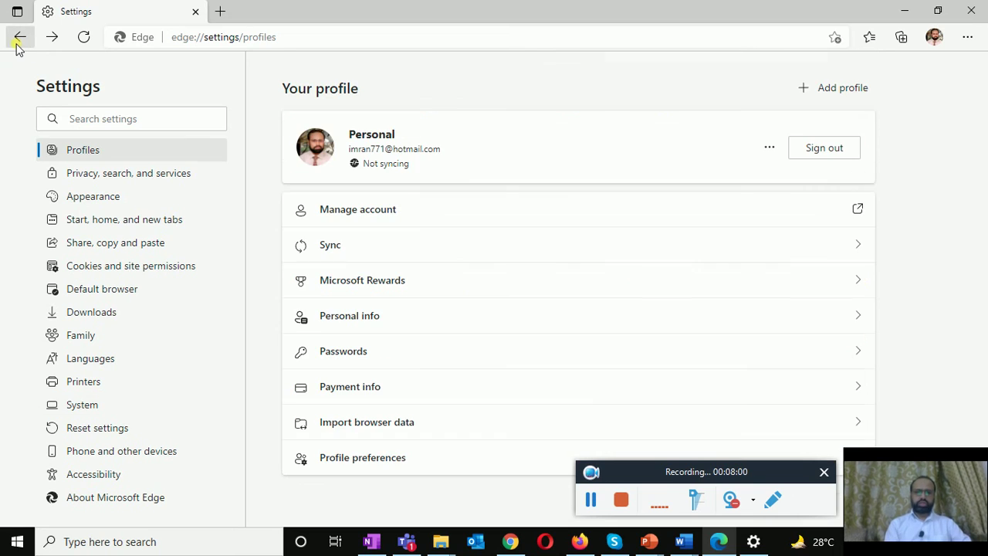
Step: Minimize Edge and open the battery panel showing 57% charge from the tray icon
click(900, 7)
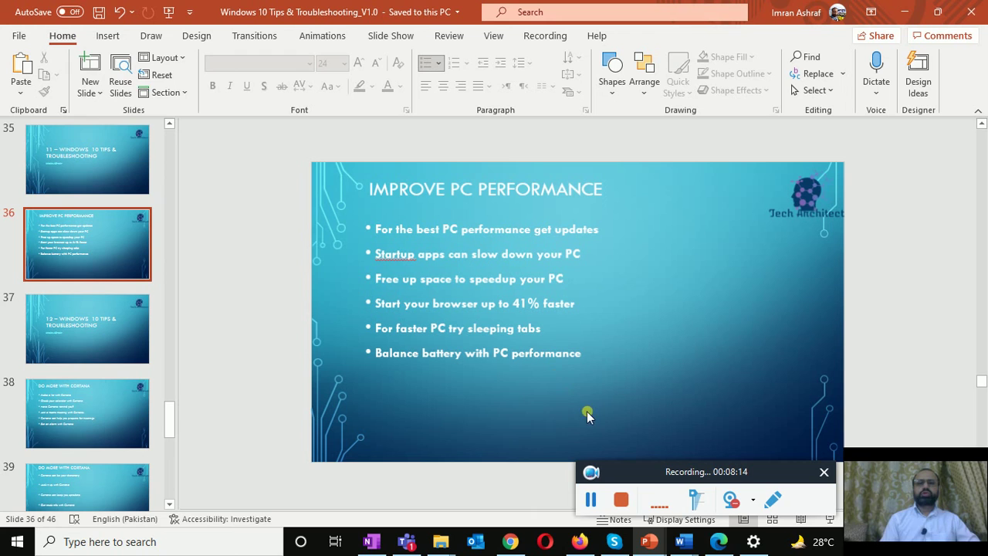
click(955, 455)
drag(955, 456, 954, 379)
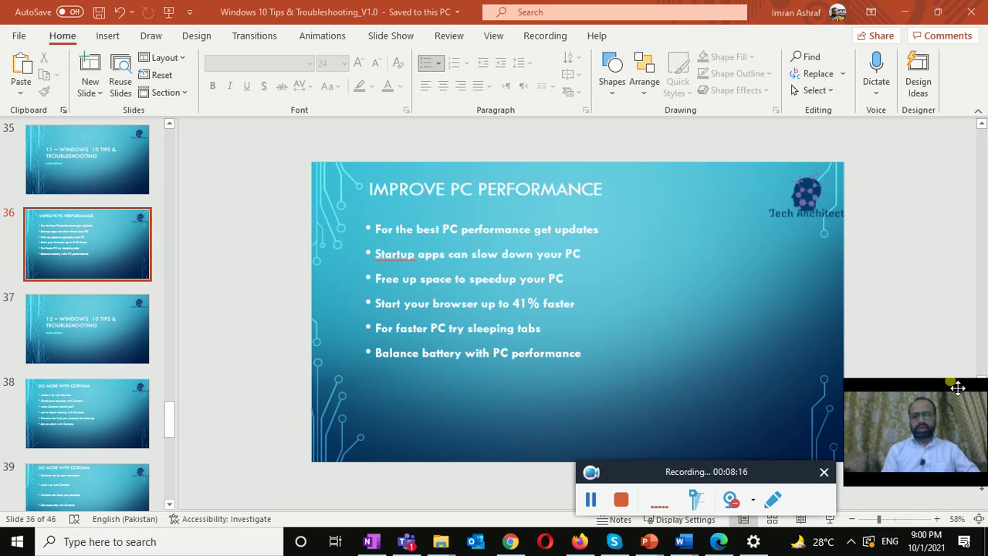
right_click(852, 523)
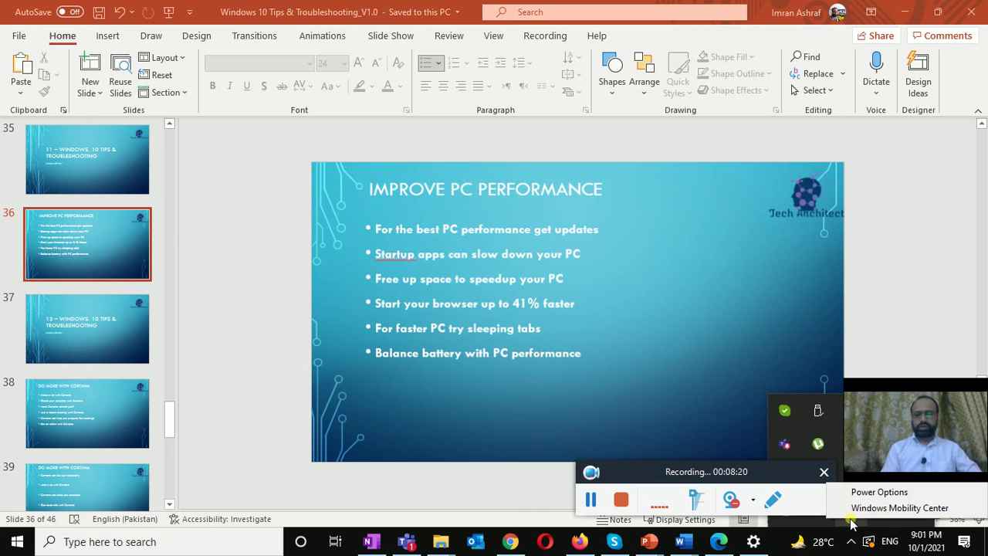
click(852, 523)
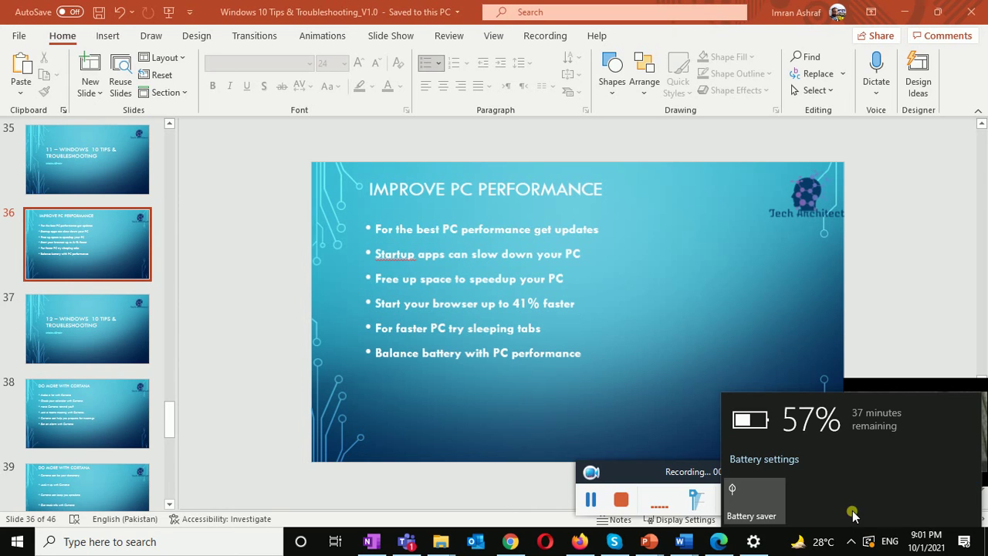
Step: Open Battery settings, keep automatic battery saver at Never, and view per-app usage
click(781, 467)
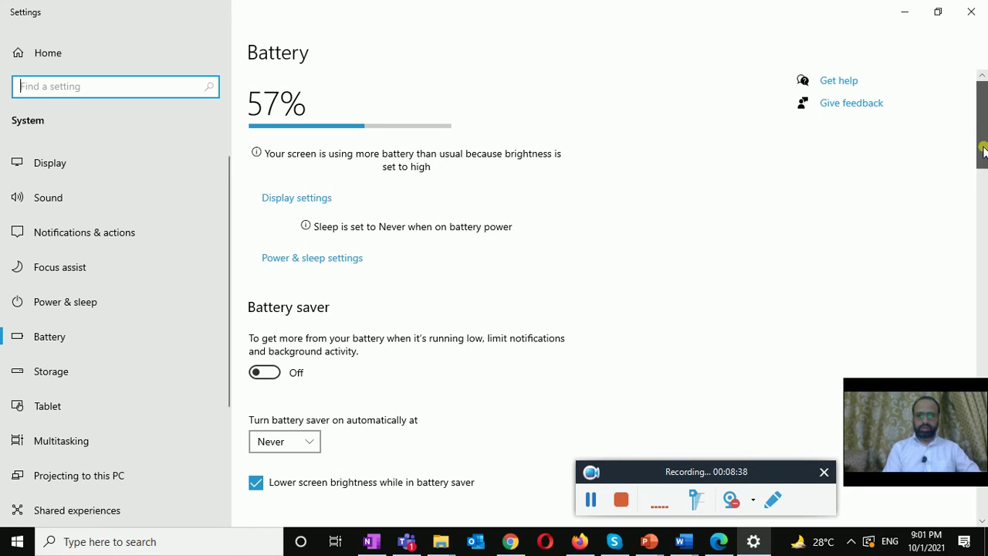
drag(982, 151, 980, 177)
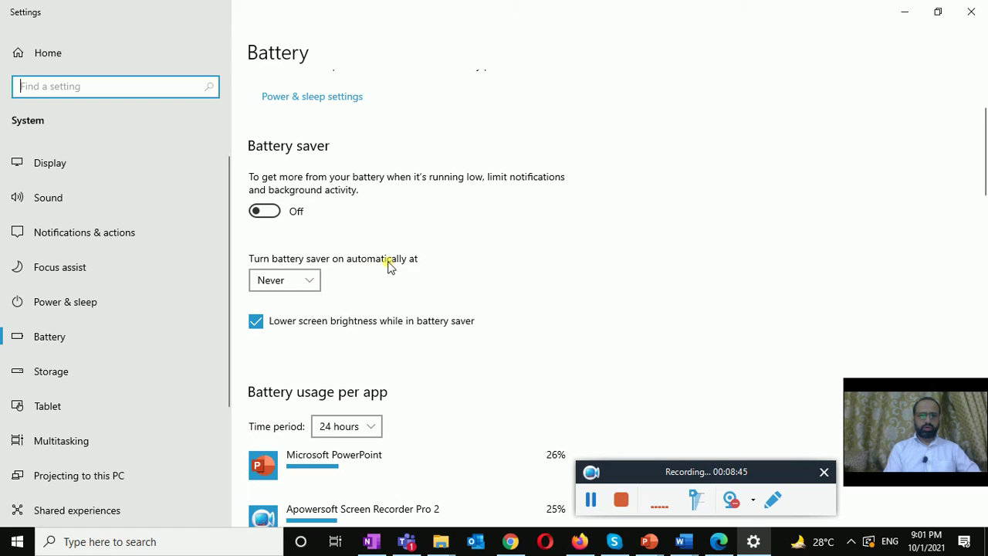
click(293, 285)
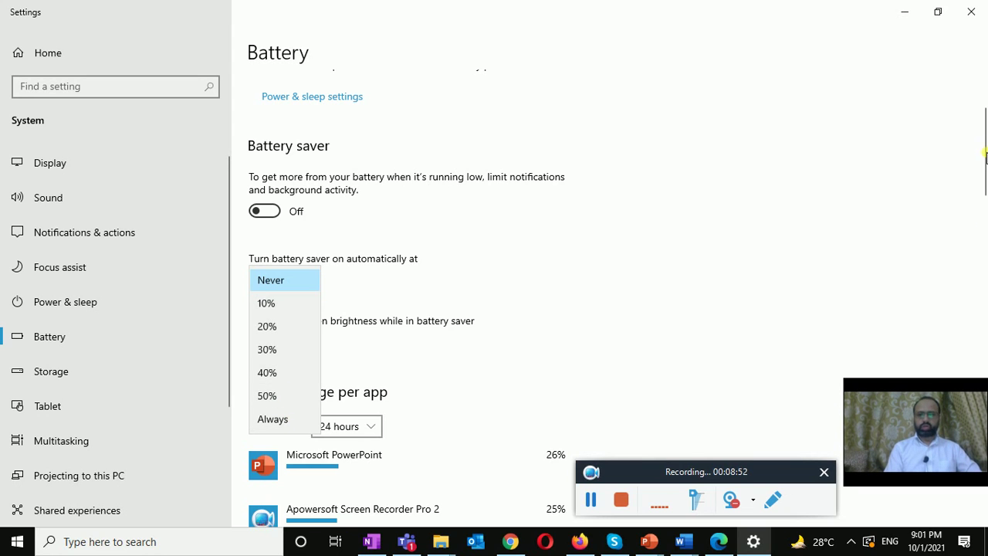
click(985, 197)
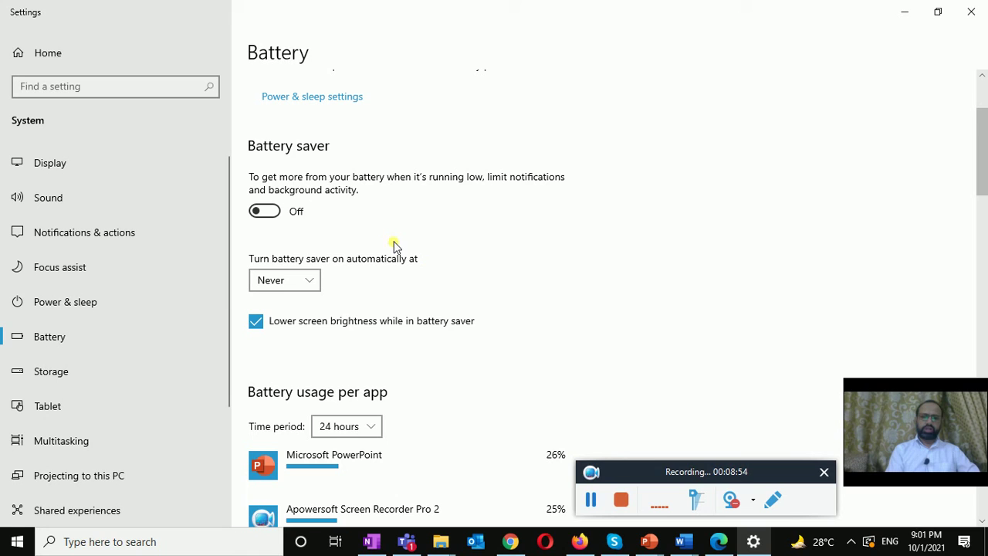
drag(981, 170, 981, 212)
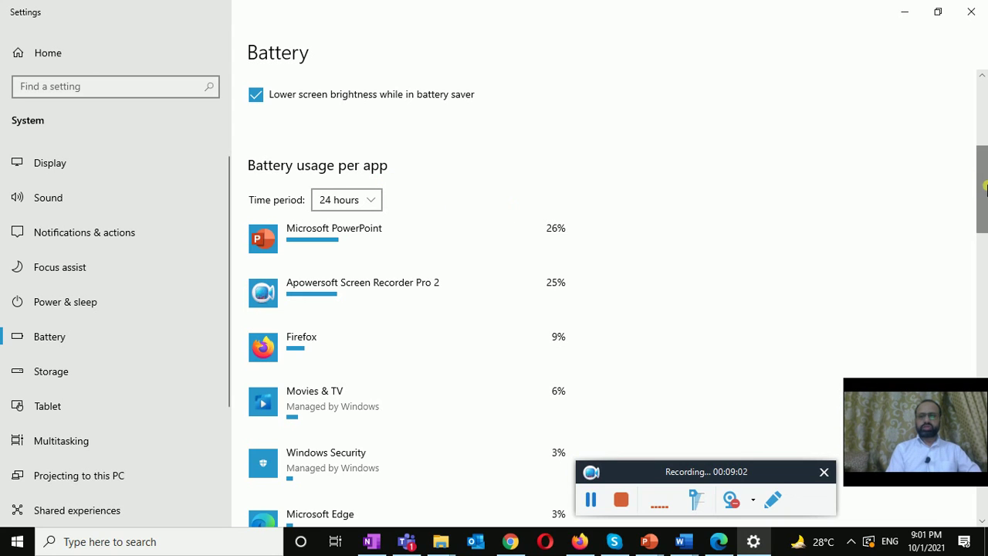
scroll(984, 193, down, 1)
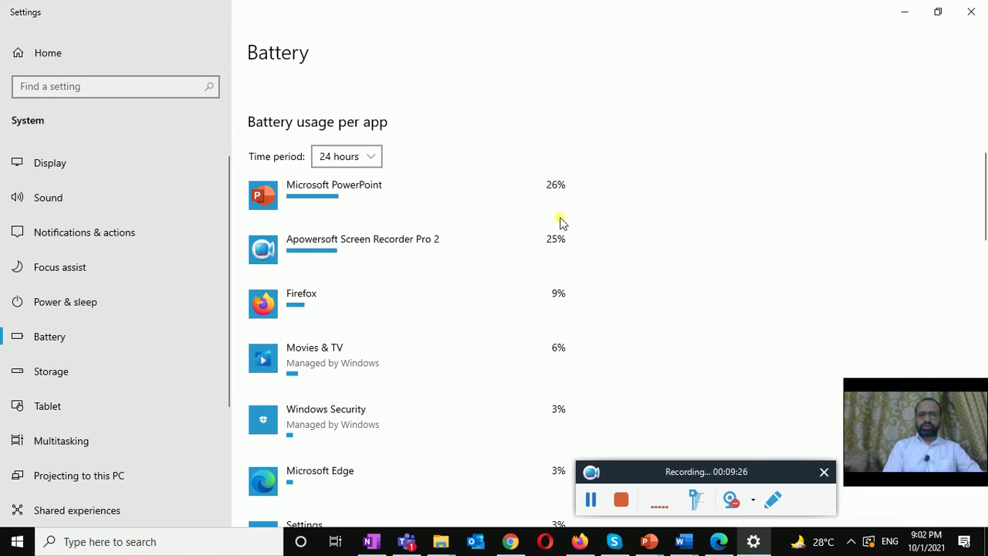
Step: Close the battery Settings window to return to the 'Improve PC Performance' slide 36
click(971, 11)
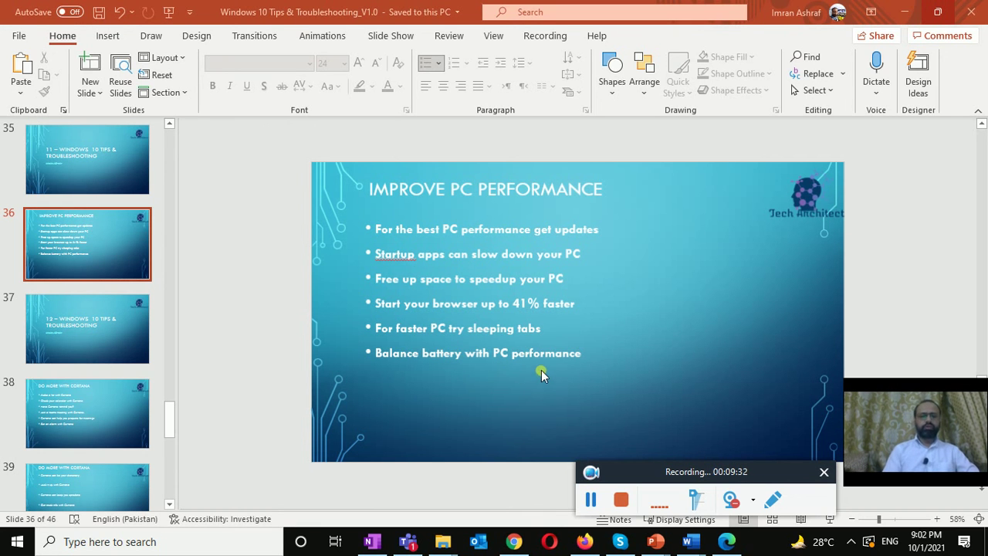